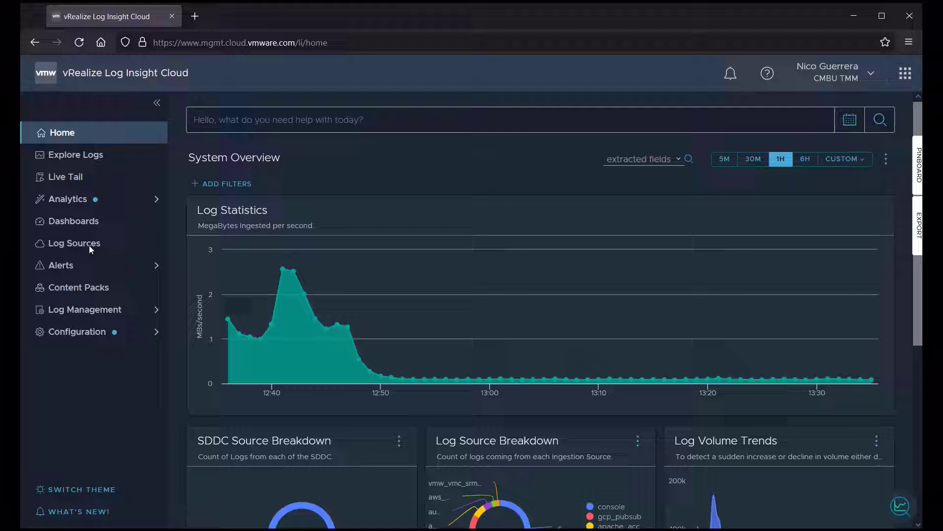
Reload the Home page to refresh the System Overview log statistics and source charts
click(81, 137)
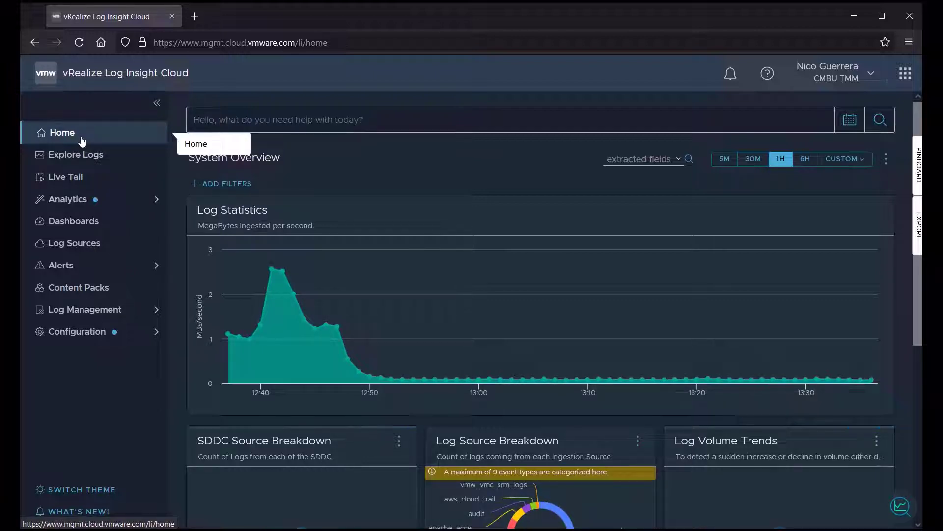
Go to the Content Packs catalogue listing the public VMware Cloud packs
click(62, 293)
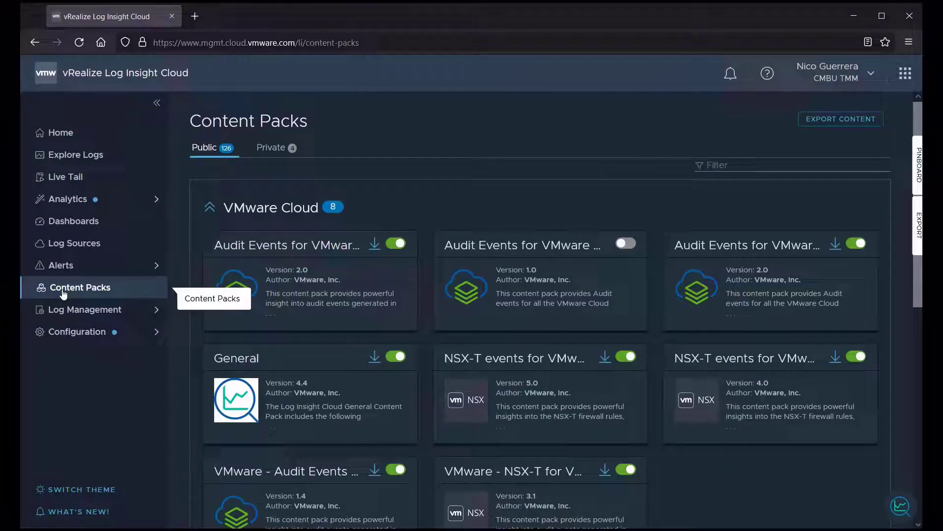
scroll(417, 157, down, 1)
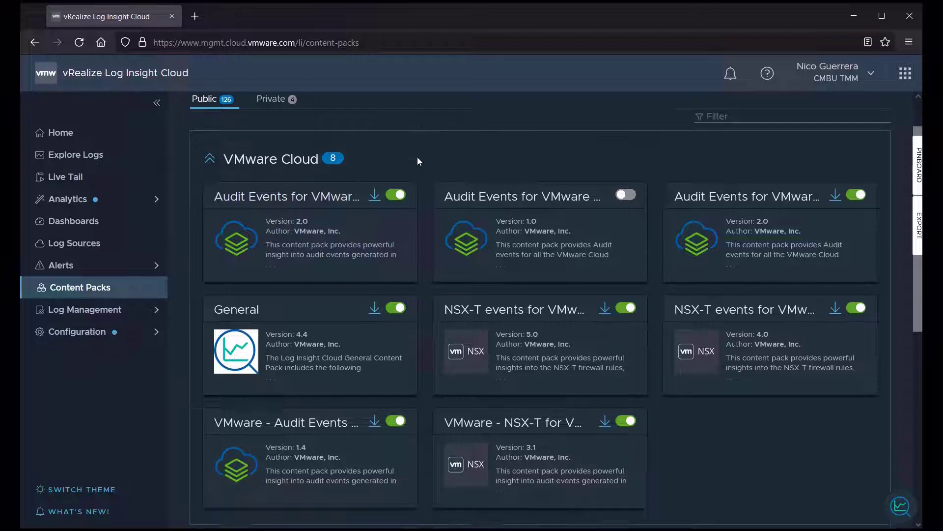
scroll(418, 157, down, 4)
scroll(409, 171, down, 2)
scroll(349, 181, up, 5)
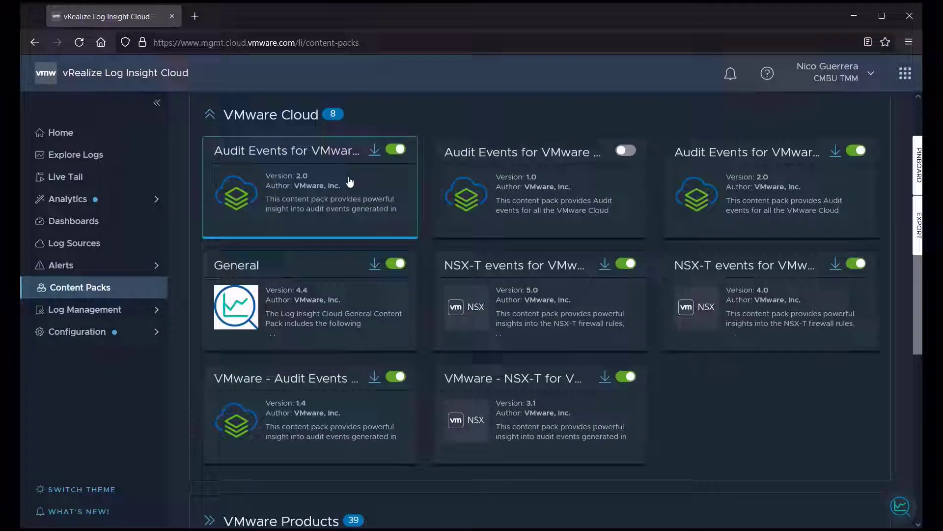
scroll(360, 187, up, 2)
scroll(354, 222, down, 5)
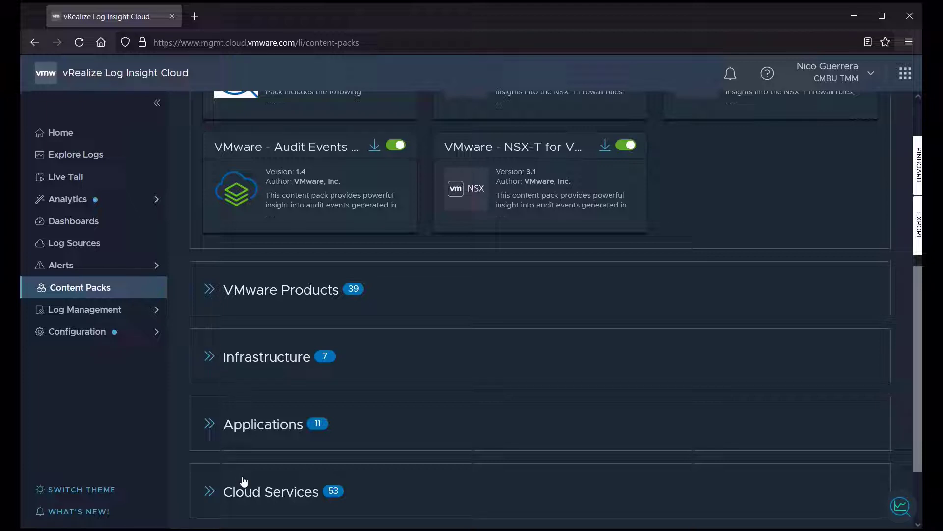
scroll(254, 453, up, 4)
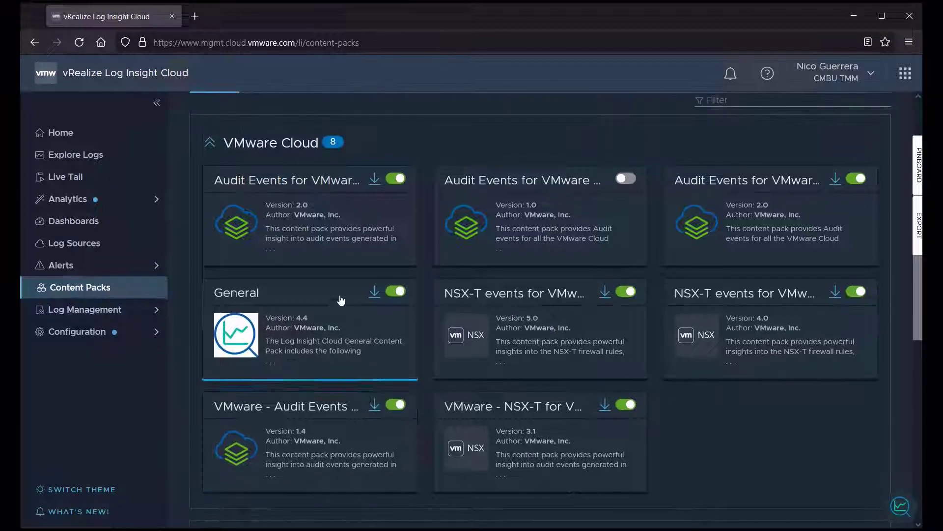
Open the General content pack and show its Dashboards tab with widget descriptions
click(308, 311)
scroll(297, 258, down, 1)
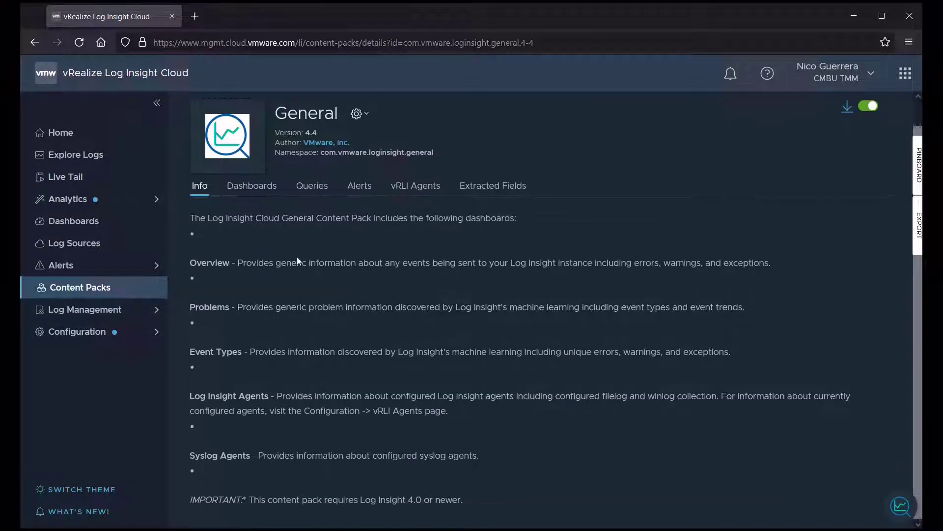
click(263, 193)
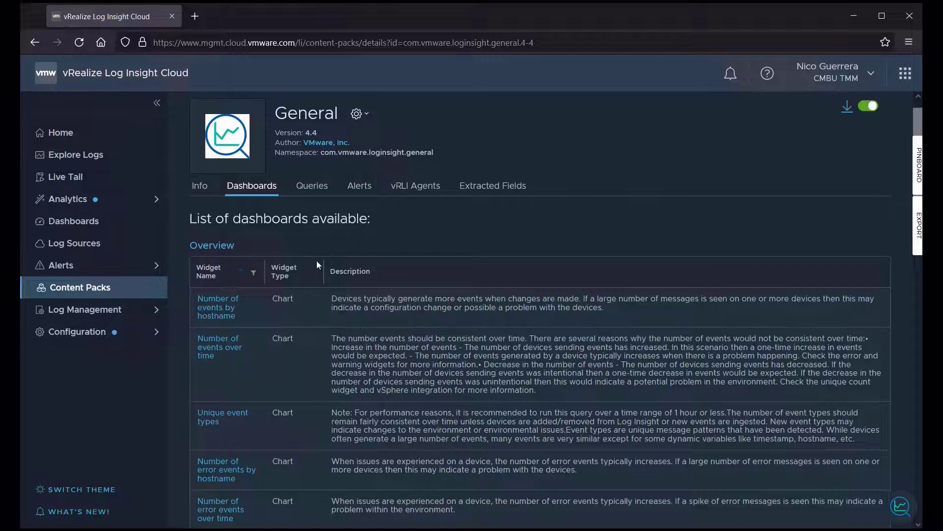
scroll(316, 261, down, 2)
scroll(316, 264, down, 3)
scroll(317, 265, down, 3)
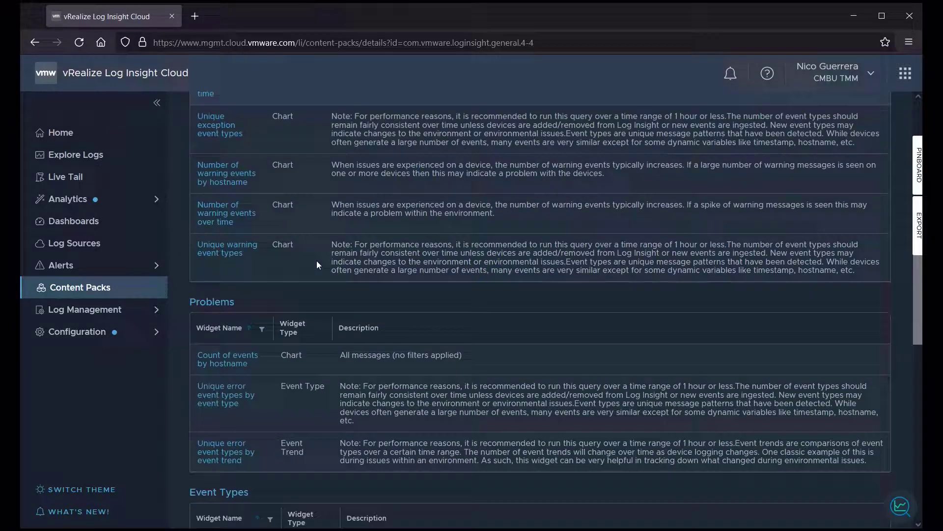
scroll(317, 265, down, 5)
scroll(316, 260, down, 3)
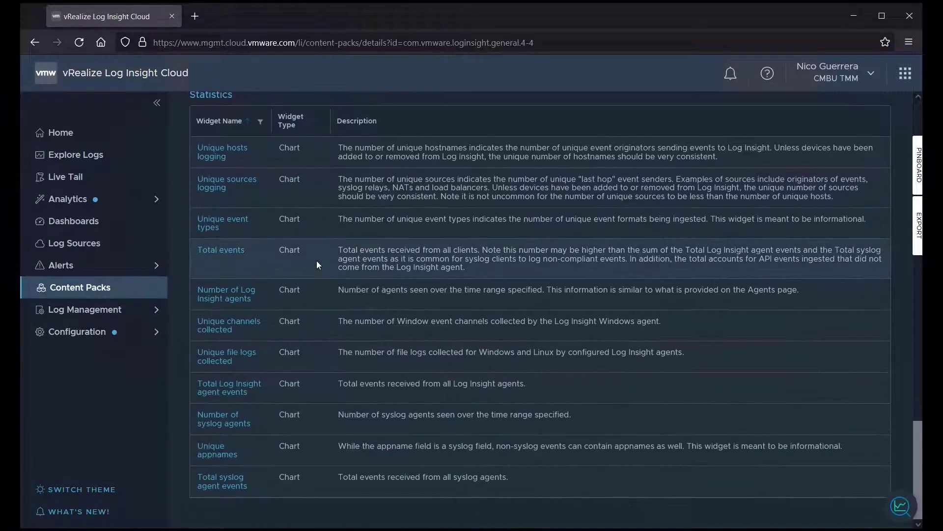
scroll(317, 261, up, 1)
scroll(316, 260, down, 2)
scroll(316, 260, up, 4)
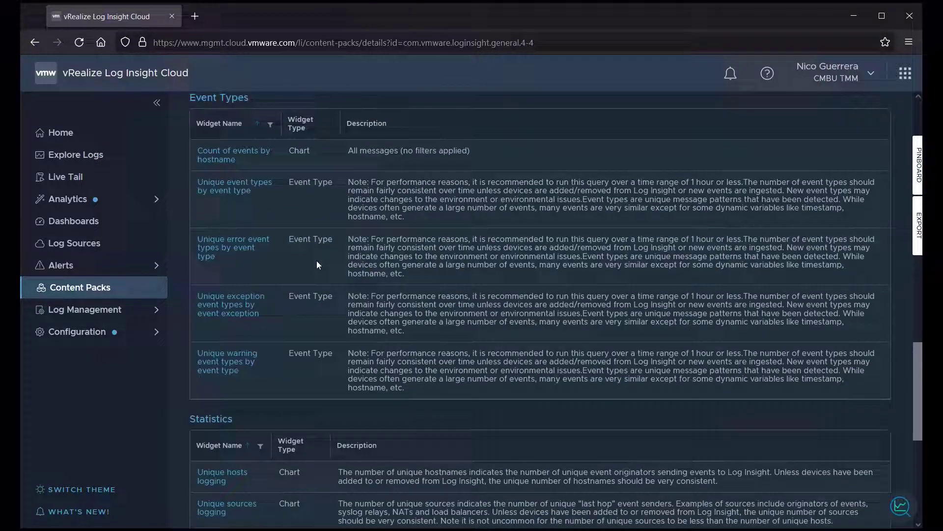
scroll(316, 260, up, 1)
scroll(317, 260, up, 4)
scroll(316, 261, up, 3)
scroll(316, 260, up, 3)
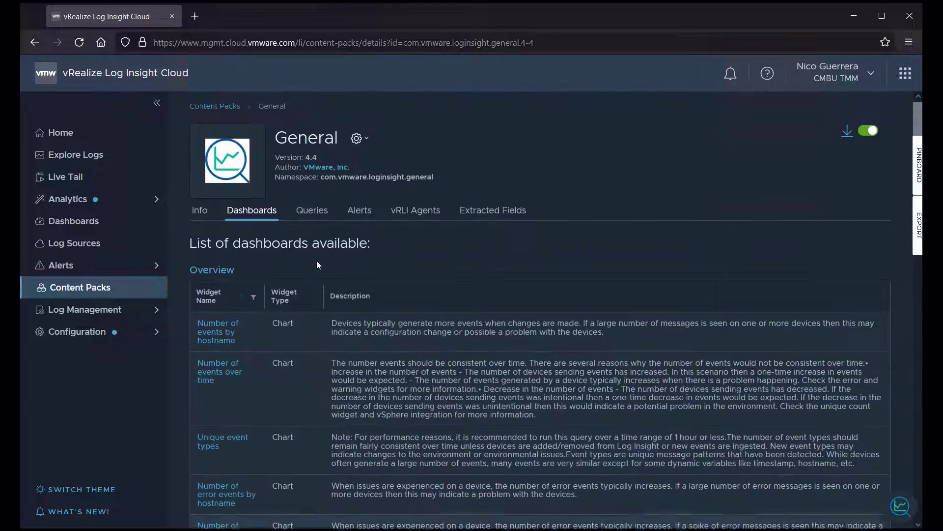
Review the General pack's Queries list, then its empty Alerts tab
click(303, 215)
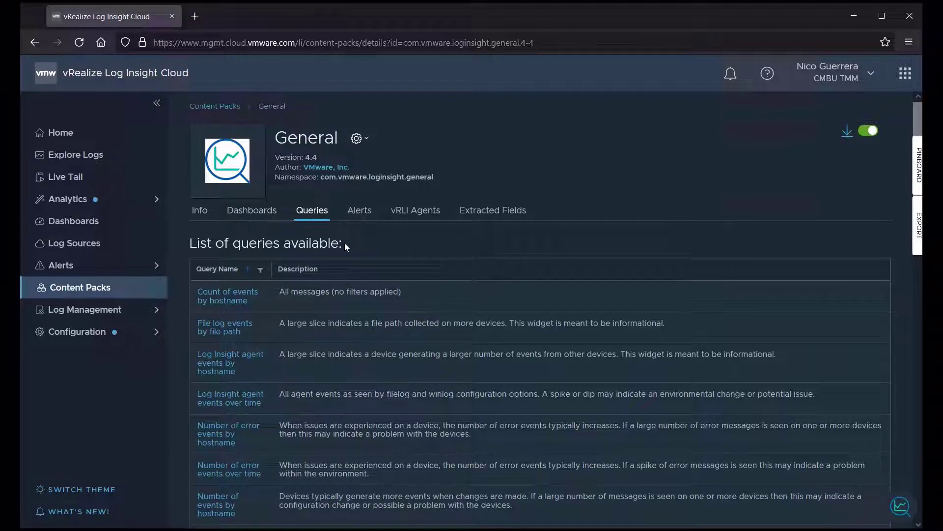
scroll(353, 237, down, 5)
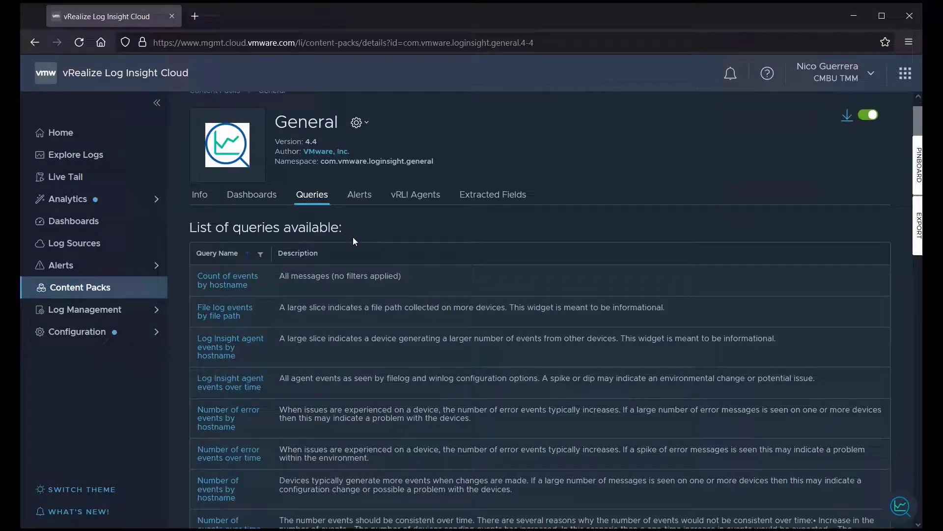
scroll(348, 235, down, 10)
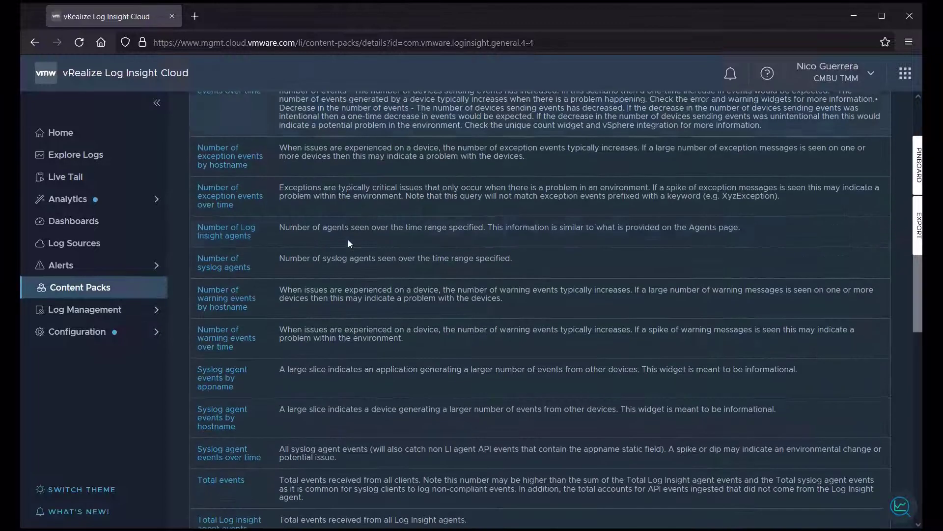
scroll(348, 232, down, 4)
scroll(349, 232, down, 6)
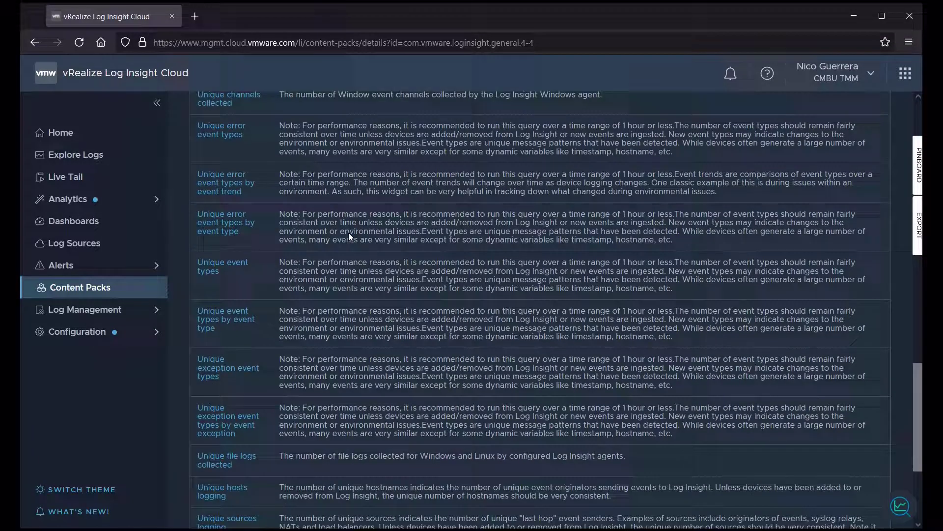
scroll(349, 232, up, 10)
scroll(349, 233, up, 8)
scroll(349, 232, up, 7)
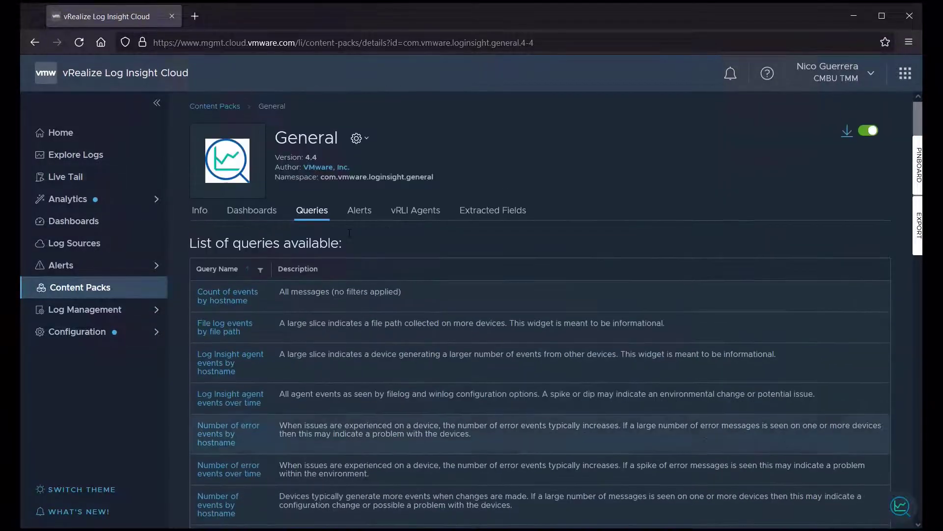
click(361, 218)
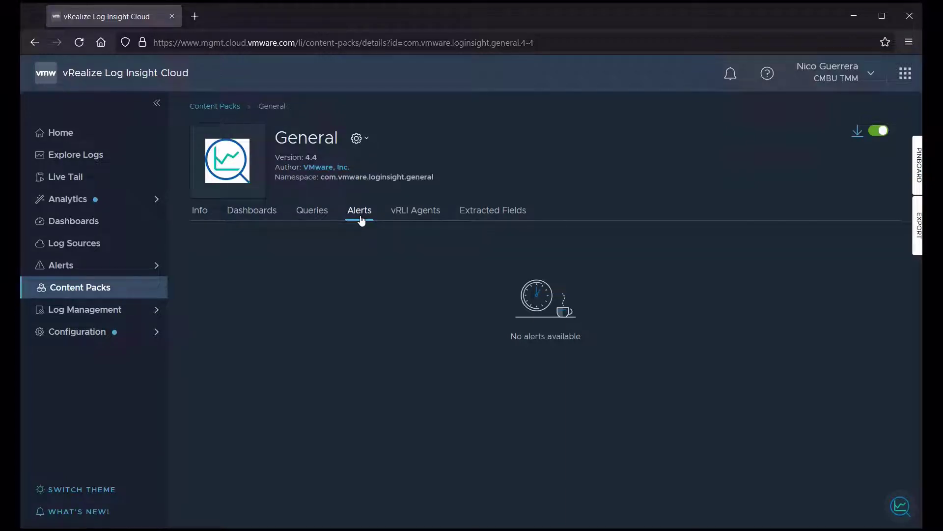
Check the General pack's Agent Configurations and its empty Extracted Fields tab
click(404, 217)
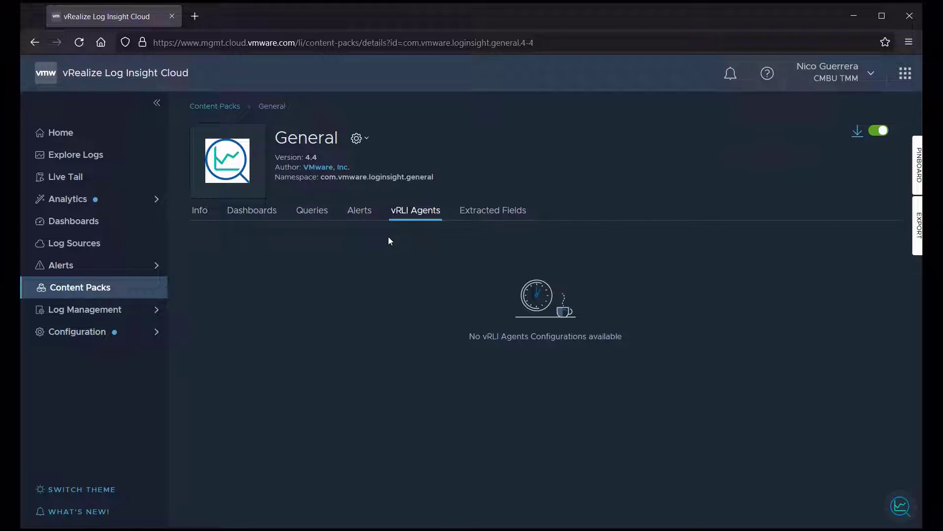
click(488, 220)
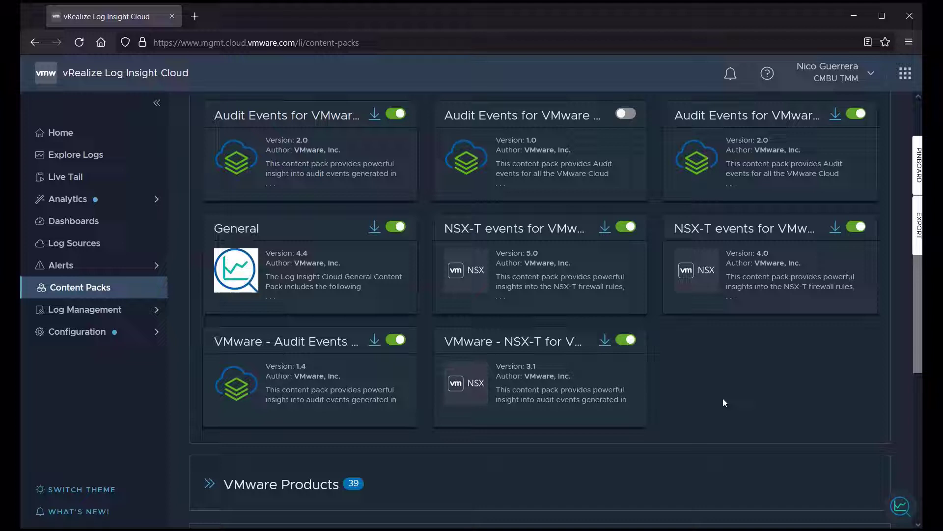
Open the NSX-T events for VMware Cloud SDDC pack and list its firewall, network and NAT alerts
click(521, 261)
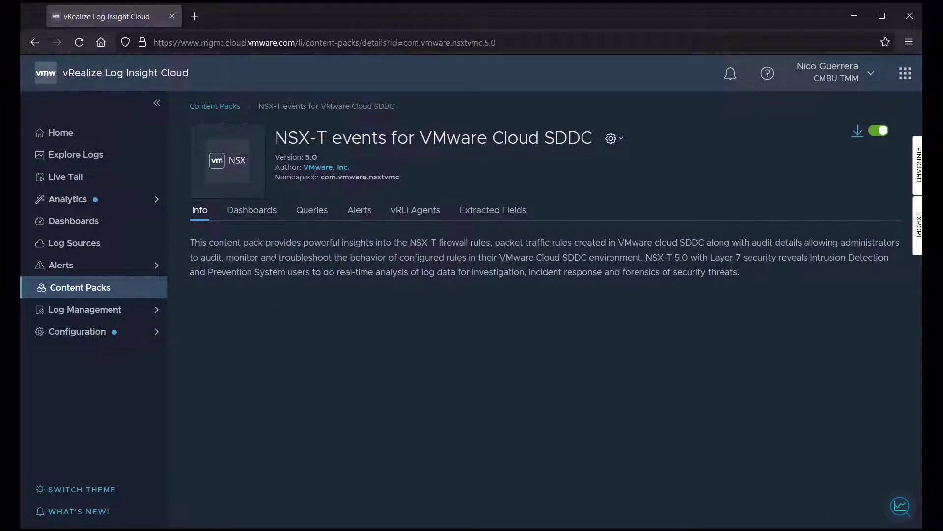
click(361, 210)
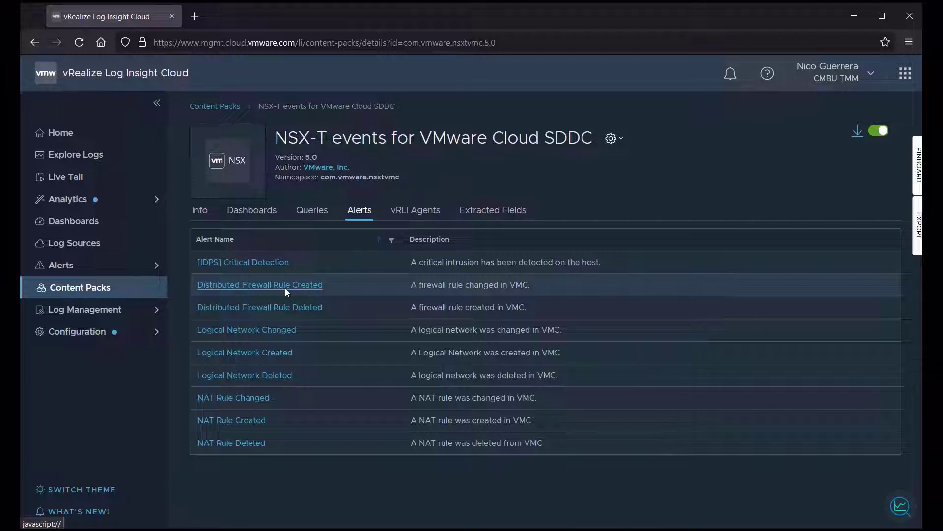
Review the NSX-T pack's extracted fields with regexes and filters, then its Info description
click(467, 215)
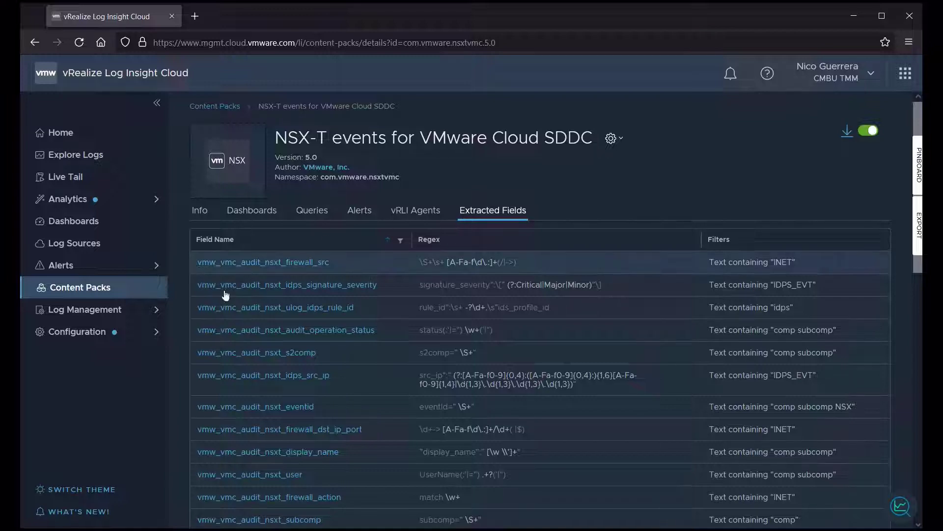
scroll(247, 345, down, 2)
scroll(247, 344, down, 8)
scroll(247, 345, down, 4)
scroll(247, 344, down, 1)
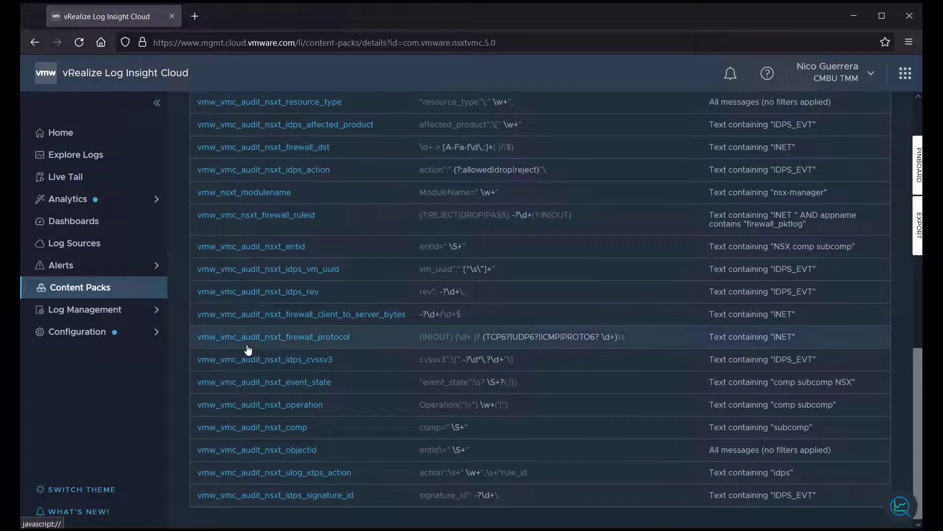
scroll(247, 344, up, 5)
scroll(247, 344, up, 5)
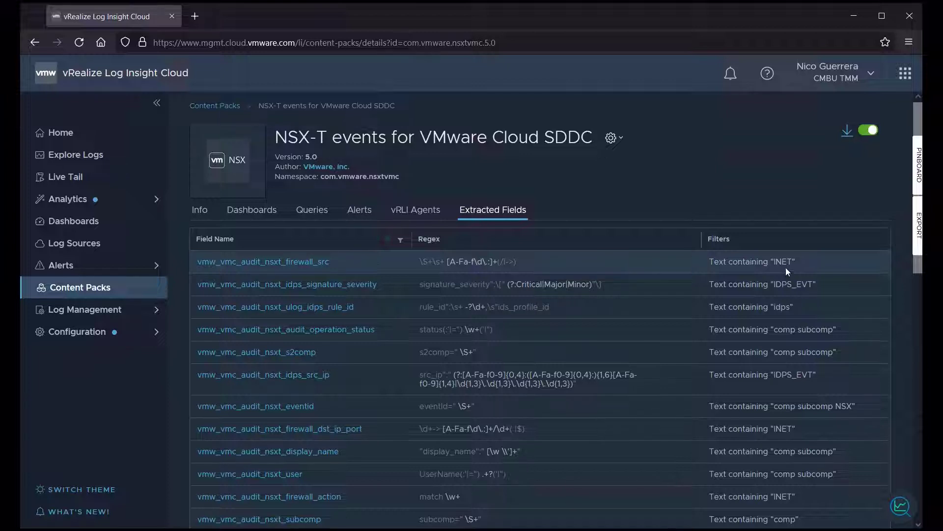
scroll(385, 330, down, 3)
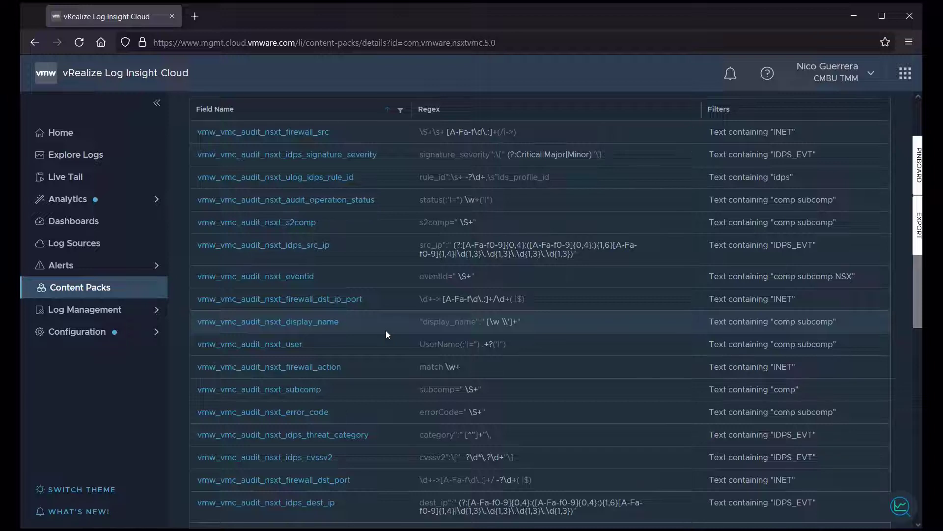
scroll(386, 331, up, 3)
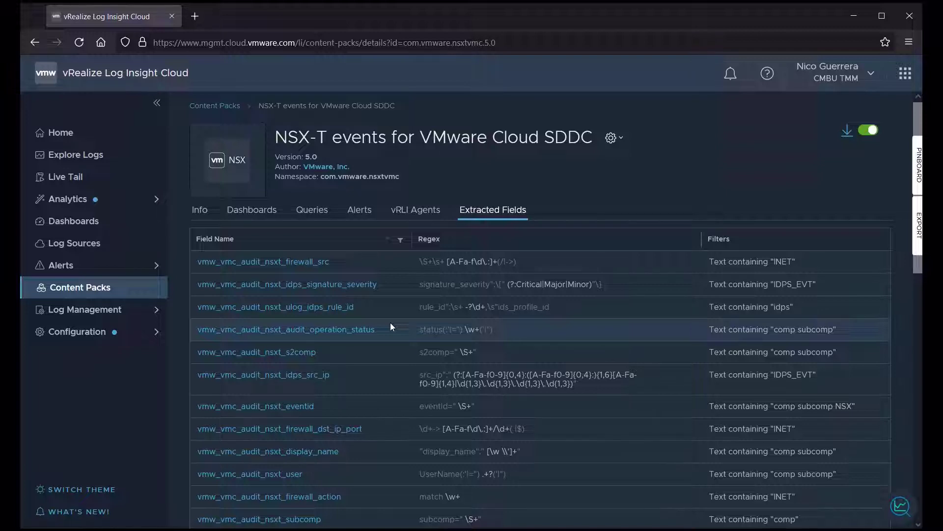
click(201, 212)
Return to Content Packs and expand Cloud Services to reveal AppConfig, CloudTrail and CodeBuild
click(116, 289)
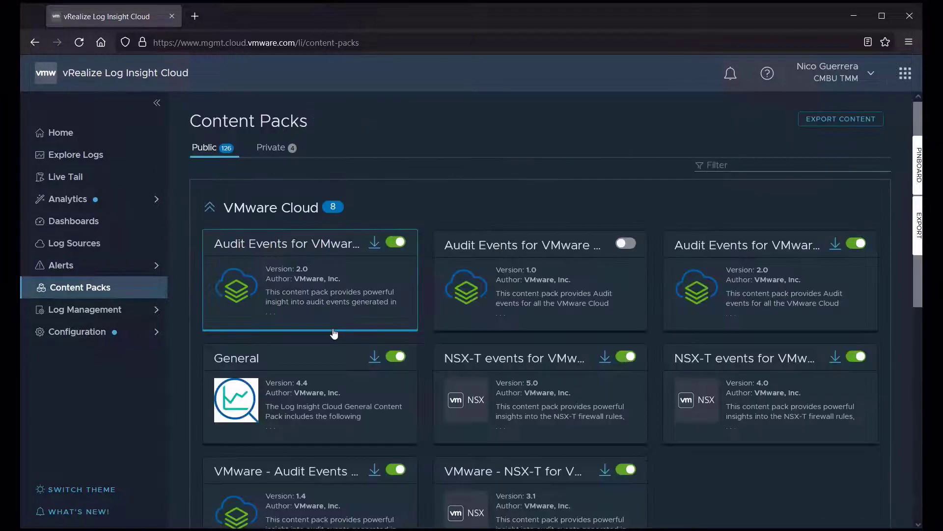
scroll(332, 332, down, 3)
scroll(332, 332, down, 3)
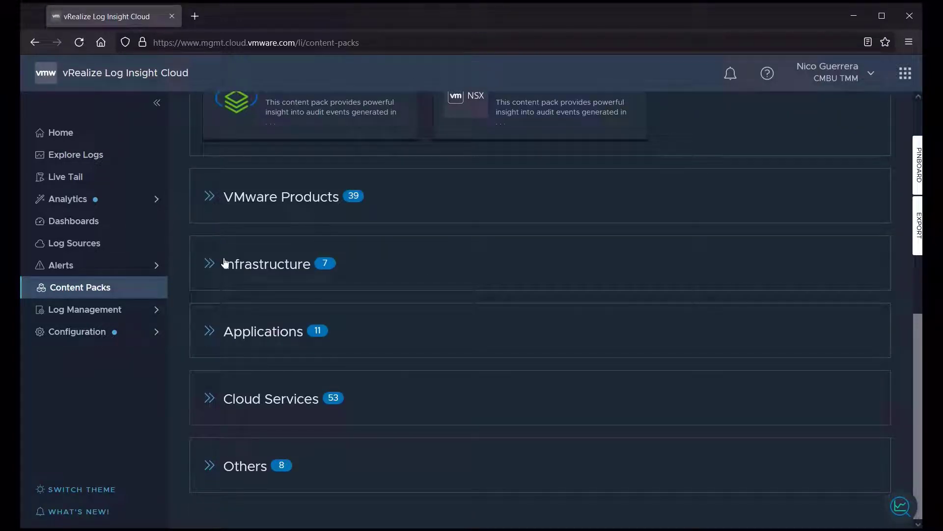
click(215, 401)
scroll(480, 394, down, 5)
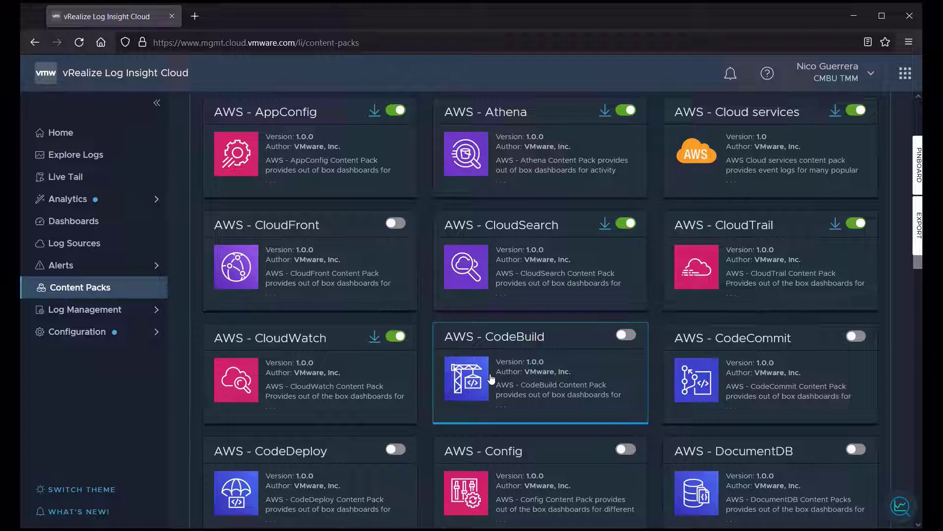
Switch on the AWS - CodeBuild pack and acknowledge its Setup Instructions
click(562, 415)
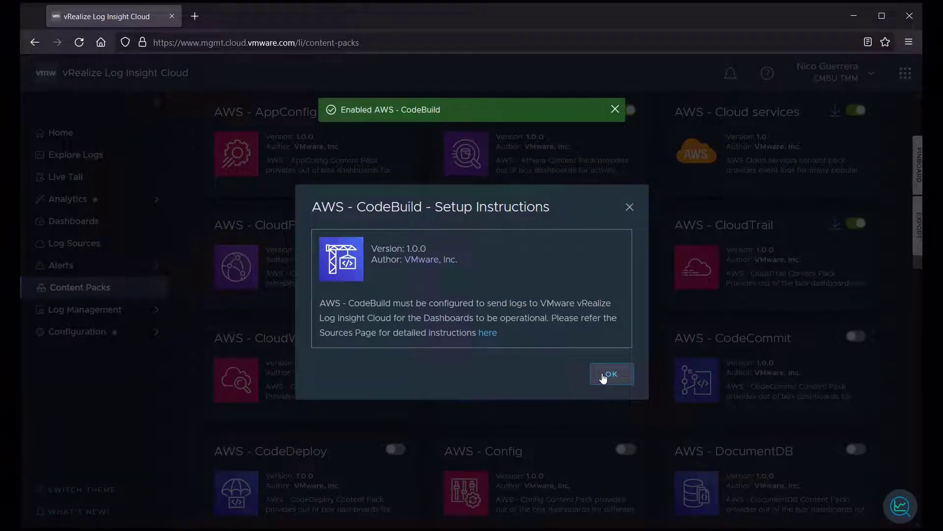
click(611, 375)
scroll(543, 386, down, 3)
scroll(212, 252, up, 2)
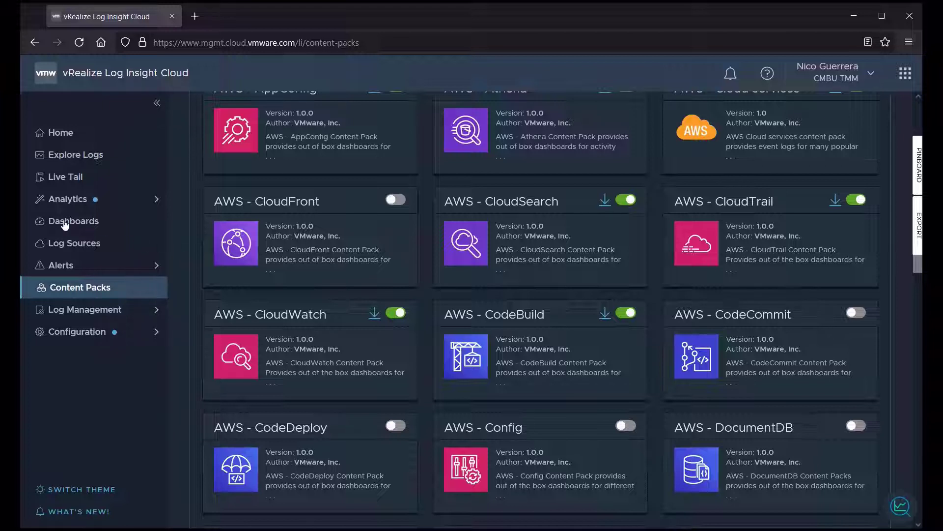
Open the Dashboards page and expand the All Dashboards list grouped by content pack
click(65, 223)
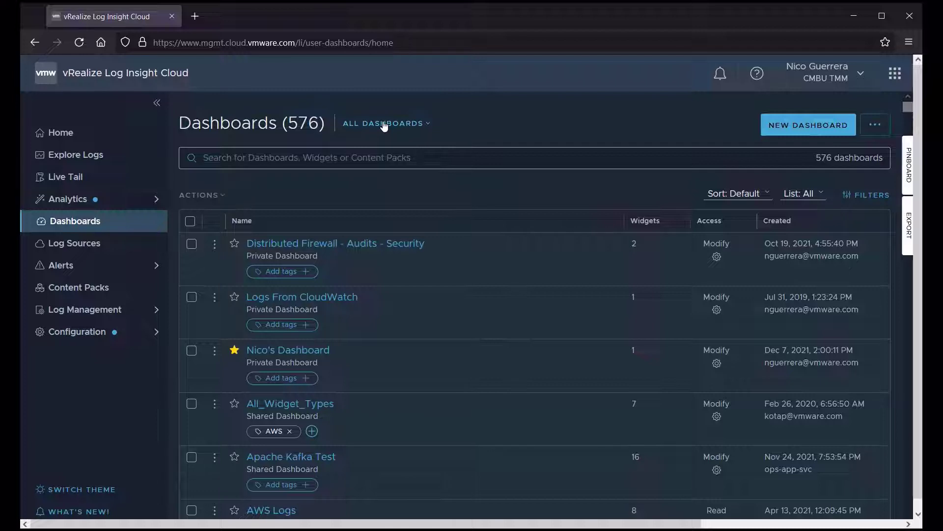
click(384, 124)
scroll(429, 226, down, 3)
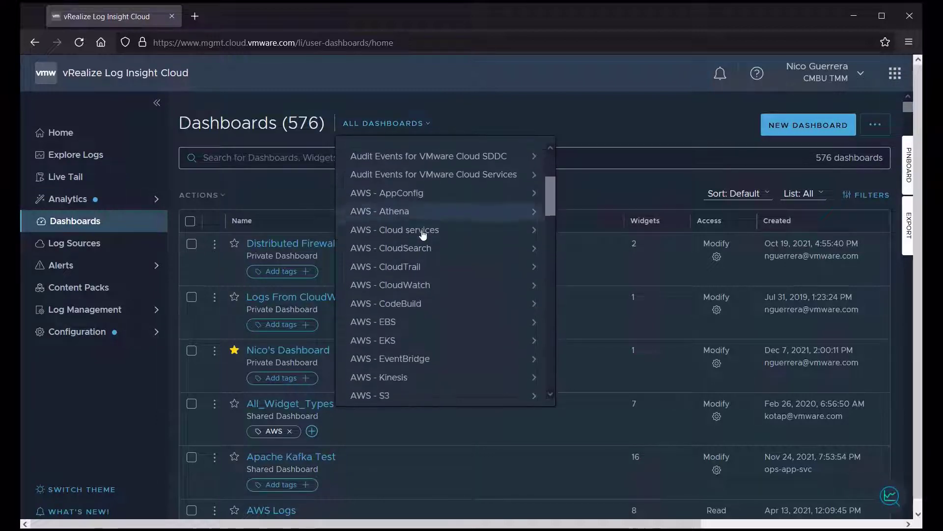
scroll(426, 230, down, 3)
scroll(424, 235, down, 1)
scroll(423, 234, up, 2)
scroll(423, 235, down, 4)
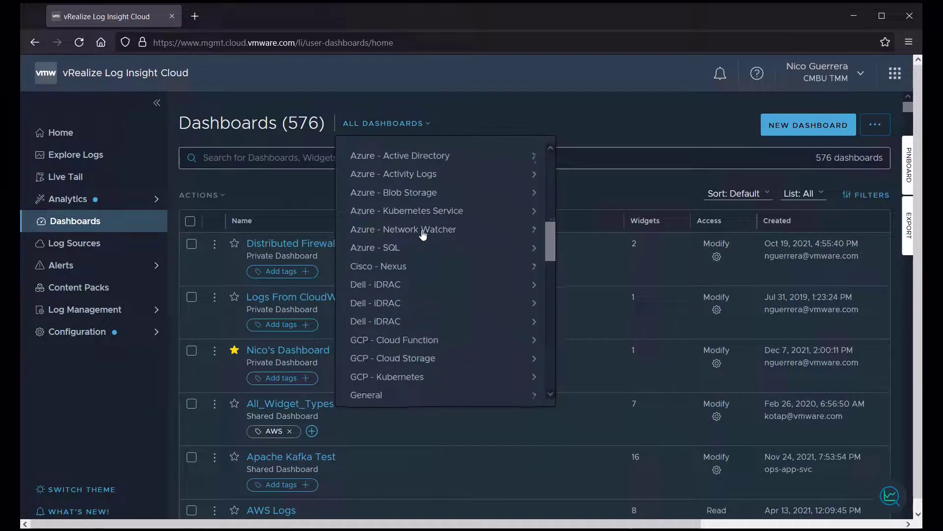
scroll(423, 235, down, 1)
scroll(423, 235, down, 2)
scroll(423, 235, down, 1)
scroll(424, 234, down, 3)
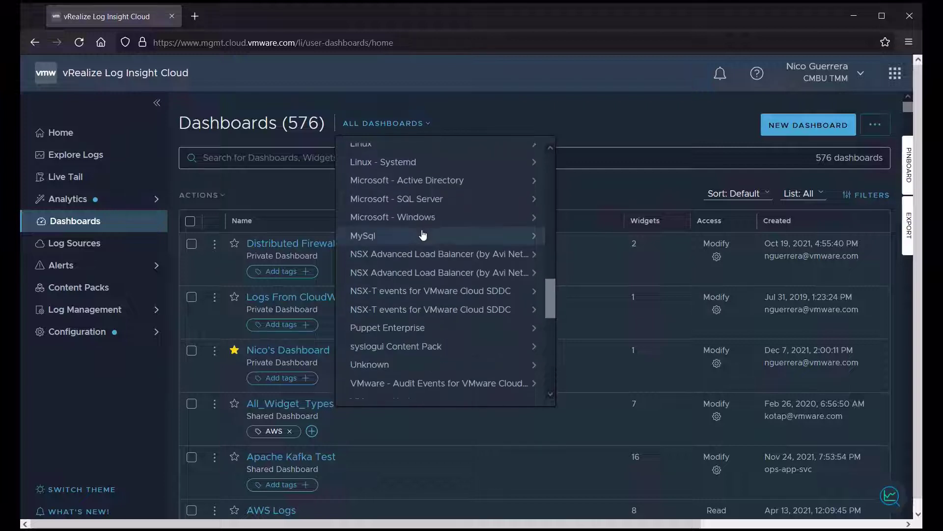
scroll(423, 235, down, 2)
scroll(423, 235, down, 2)
scroll(423, 235, down, 3)
scroll(422, 234, down, 1)
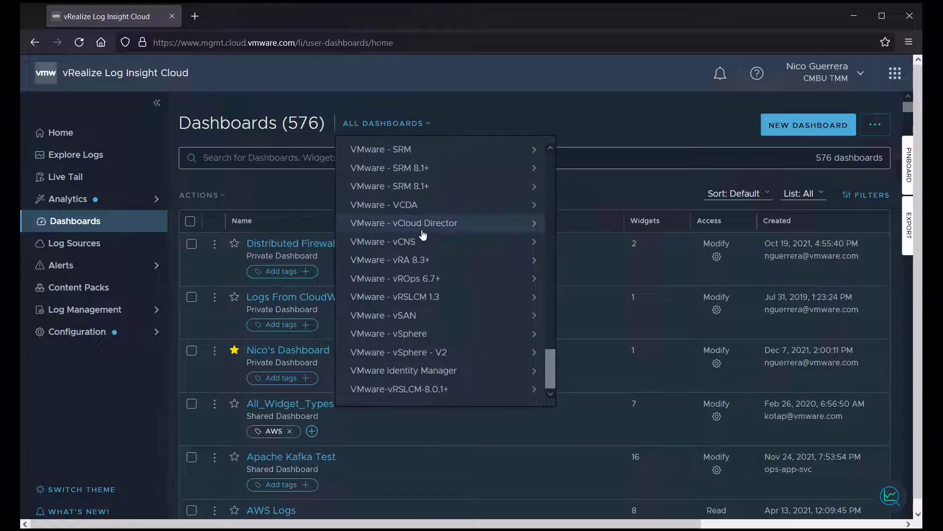
scroll(422, 235, up, 4)
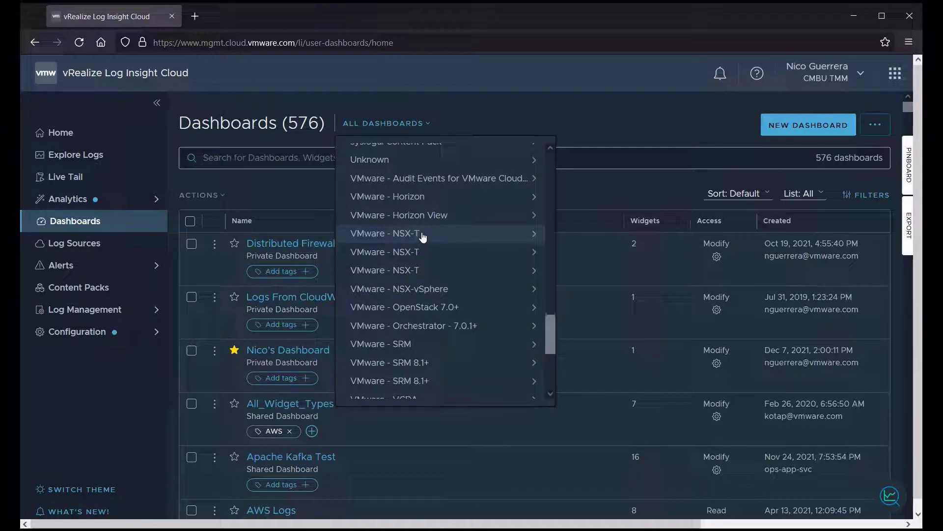